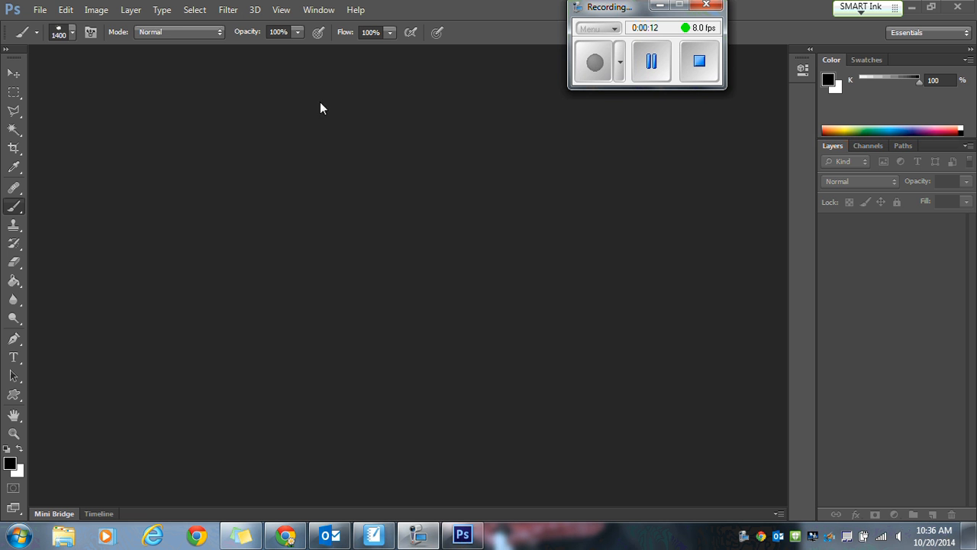
# - Open the Christmas.JPG photo from the Desktop
pyautogui.click(39, 9)
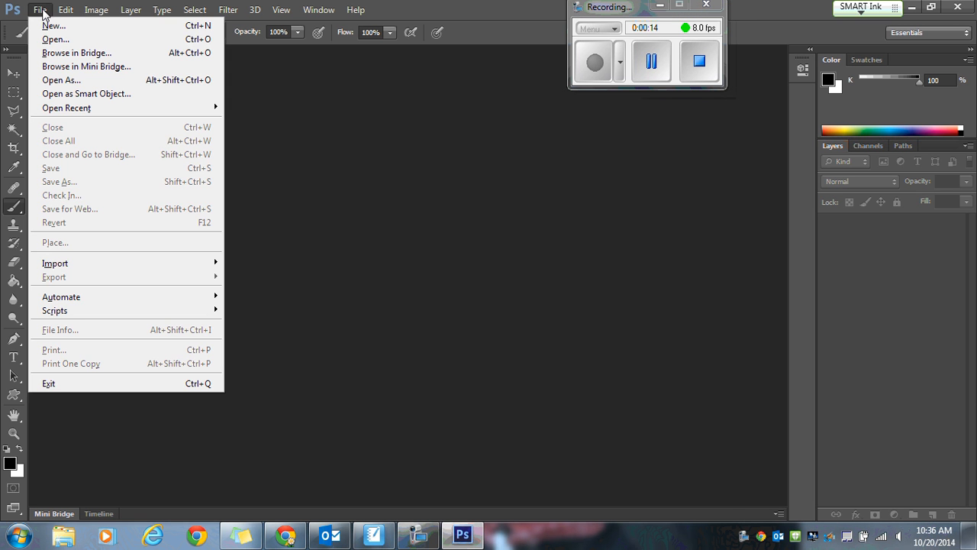
pyautogui.click(46, 36)
pyautogui.click(311, 174)
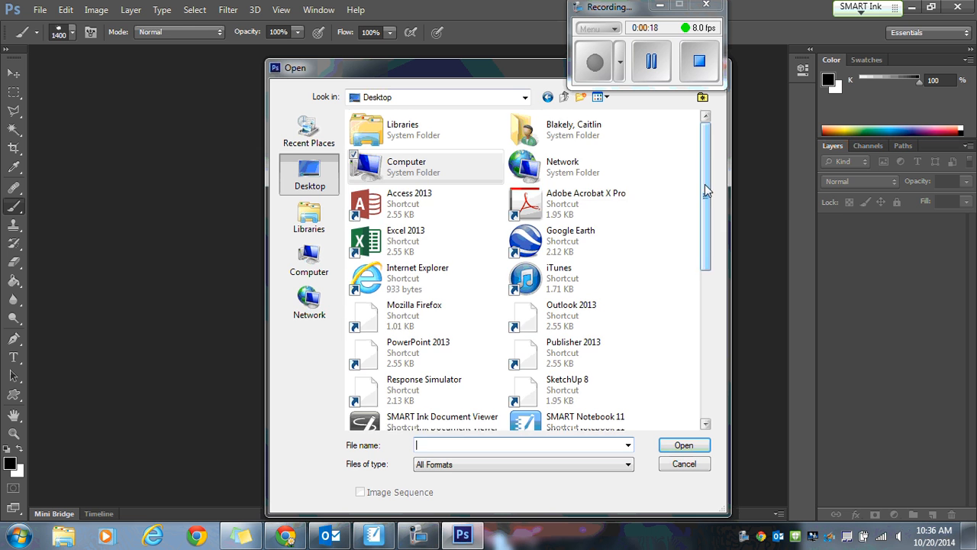
pyautogui.scroll(-5, 458, 271)
pyautogui.doubleClick(457, 268)
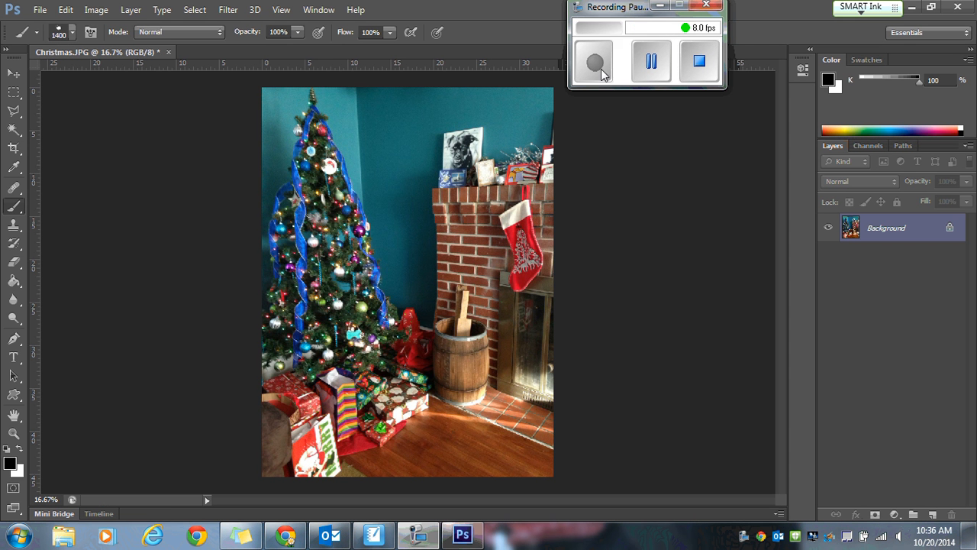
# - Resize the image to a document width of 11 inches with its proportions constrained
pyautogui.click(97, 9)
pyautogui.click(113, 108)
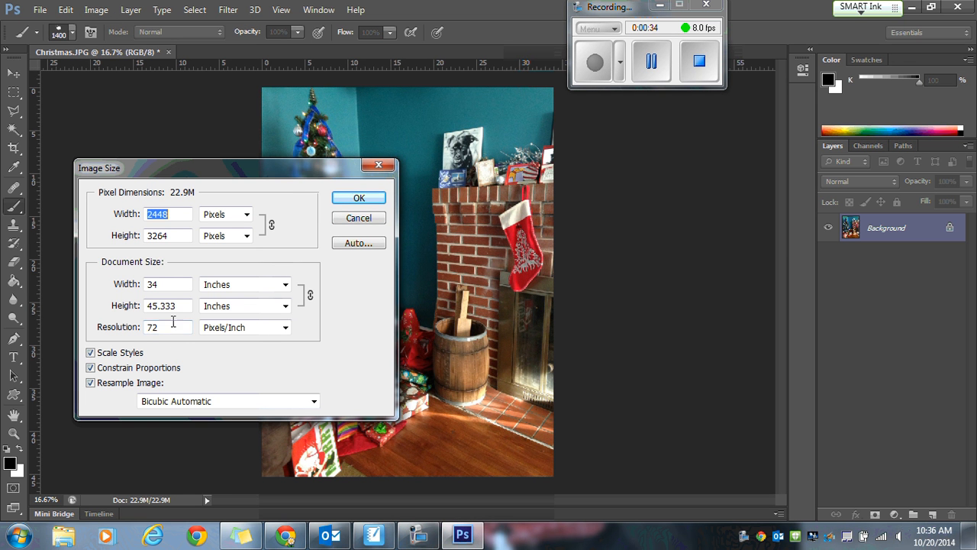
pyautogui.doubleClick(176, 283)
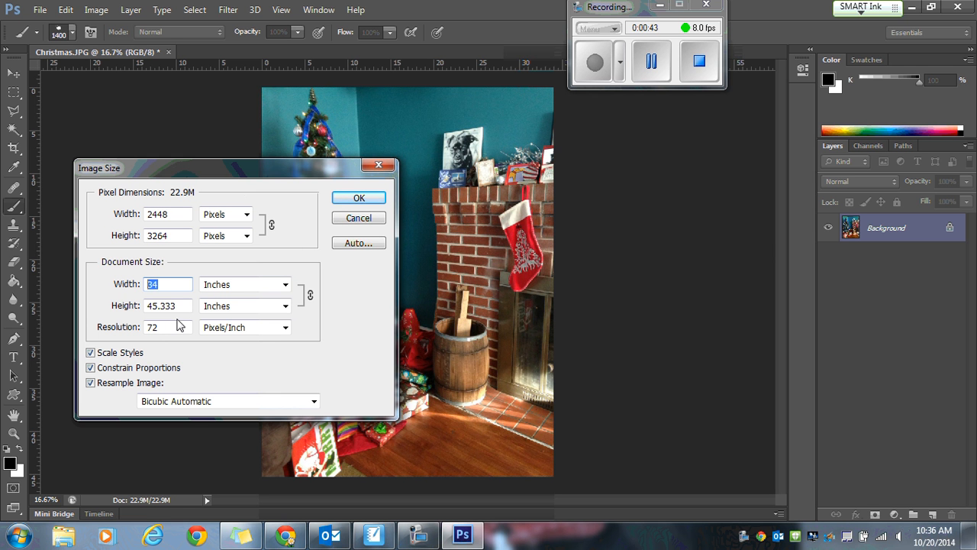
pyautogui.write('11')
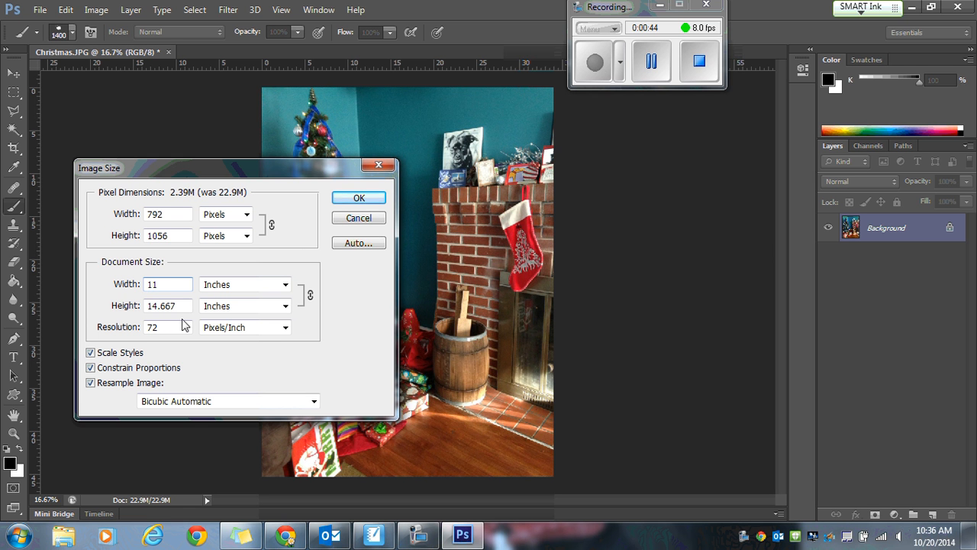
pyautogui.click(366, 202)
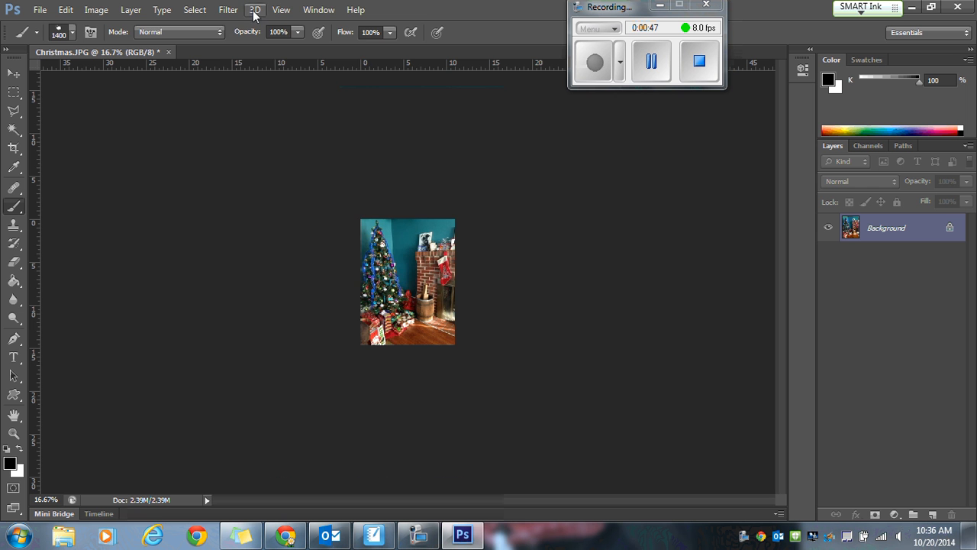
# - Duplicate the Background layer within Christmas.JPG, keeping the suggested name
pyautogui.click(281, 10)
pyautogui.click(330, 140)
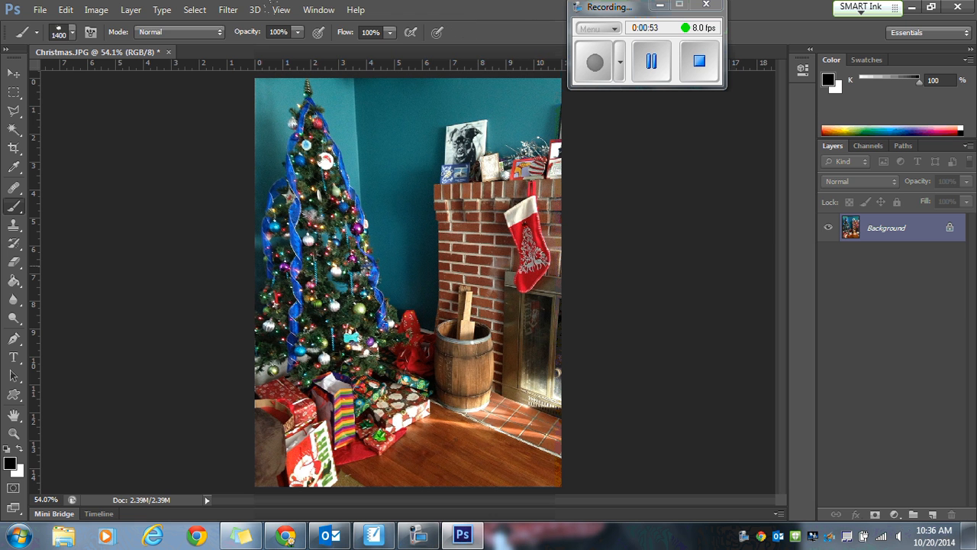
pyautogui.click(14, 73)
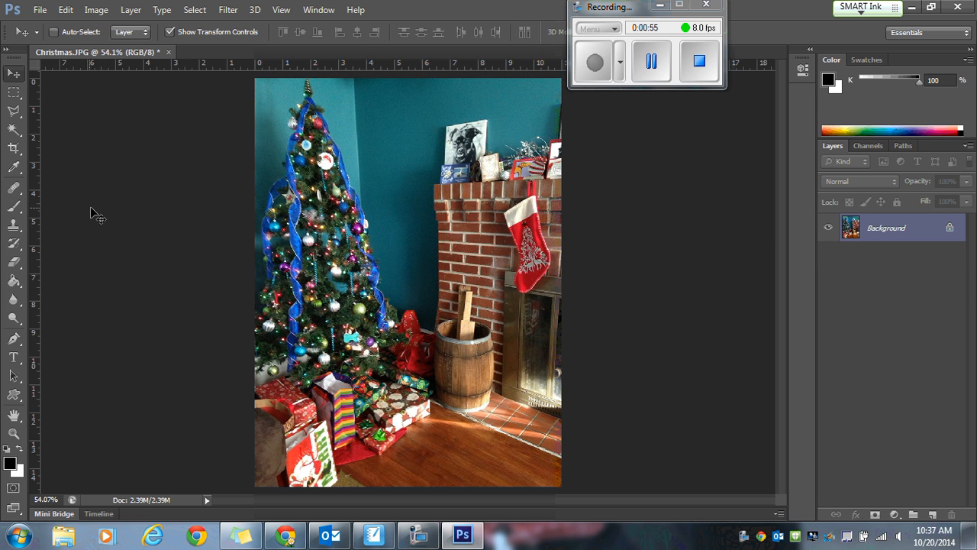
pyautogui.click(968, 146)
pyautogui.click(931, 176)
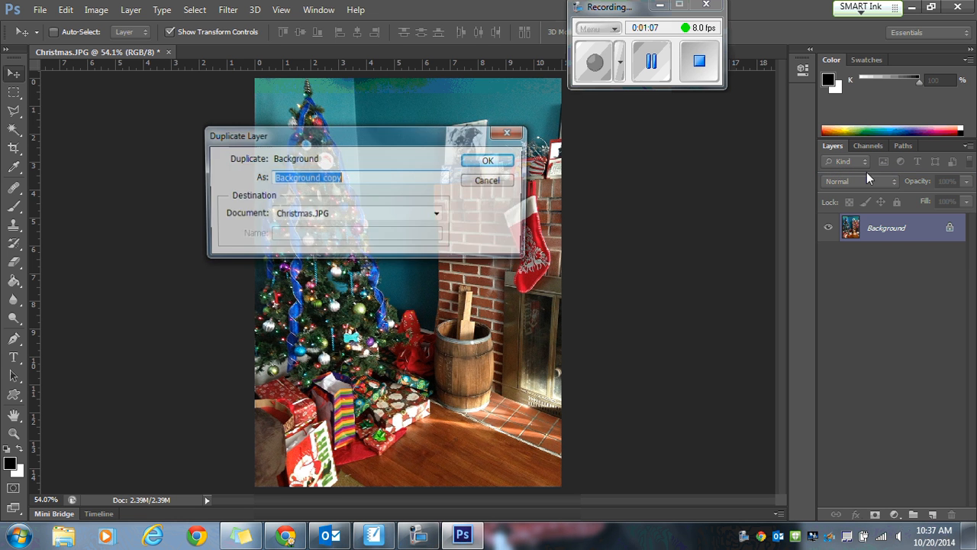
pyautogui.click(490, 161)
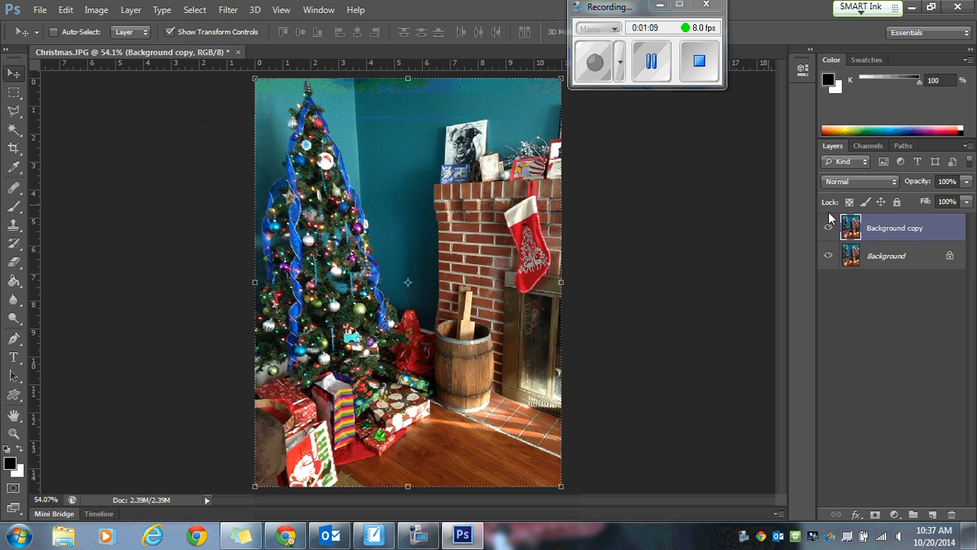
# - Convert the locked Background into a regular layer named "Christmas Original"
pyautogui.doubleClick(883, 257)
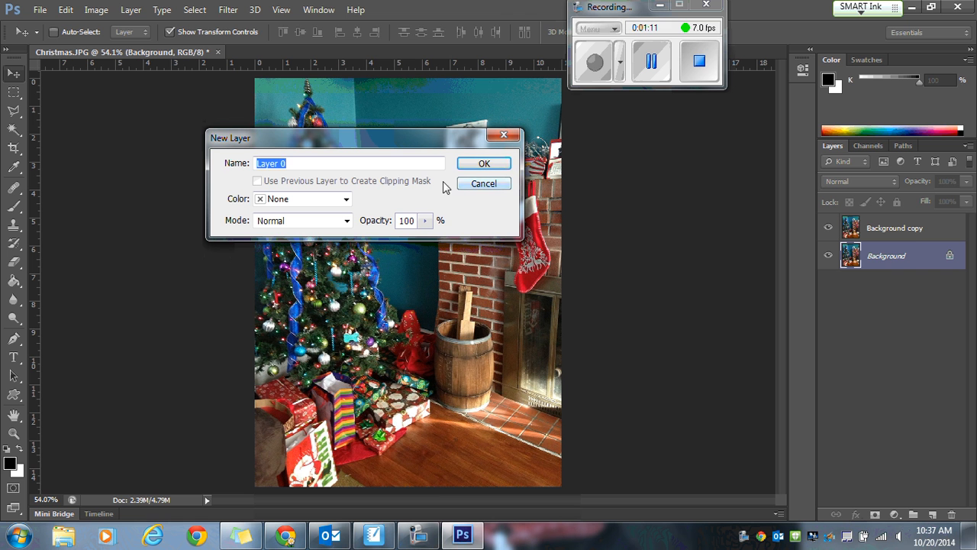
pyautogui.write('Ch')
pyautogui.press('BackSpace')
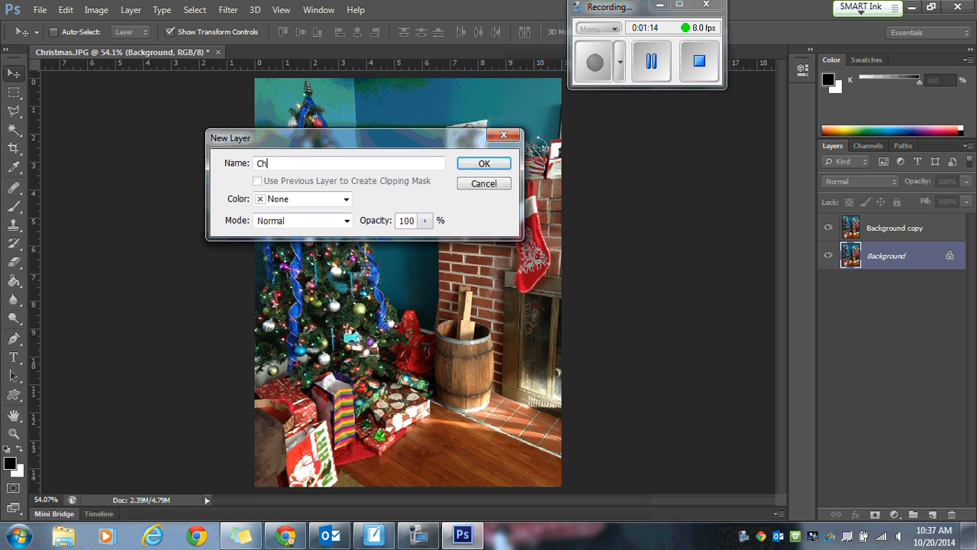
pyautogui.write('ristmas Original')
pyautogui.press('Return')
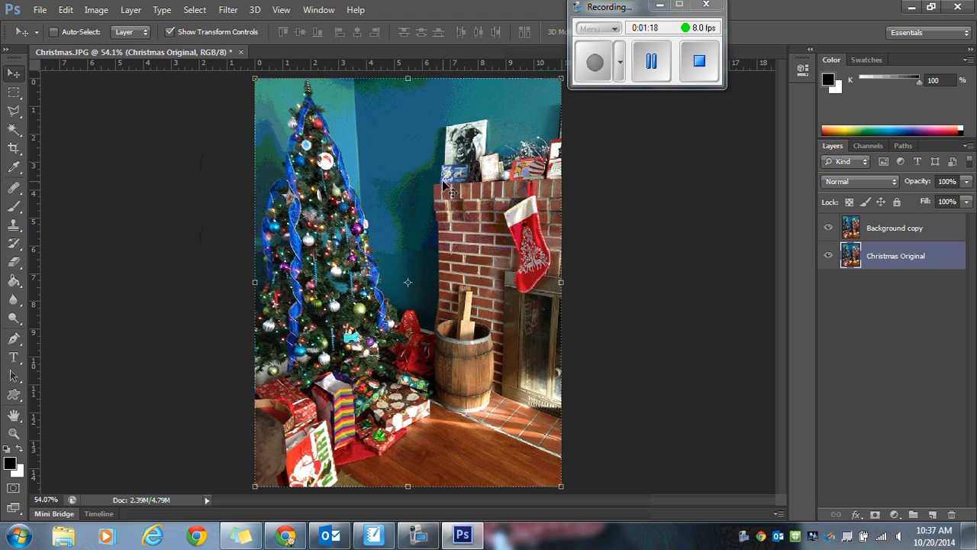
# - Rename the Background copy layer as "Christmas BW"
pyautogui.click(885, 229)
pyautogui.doubleClick(885, 229)
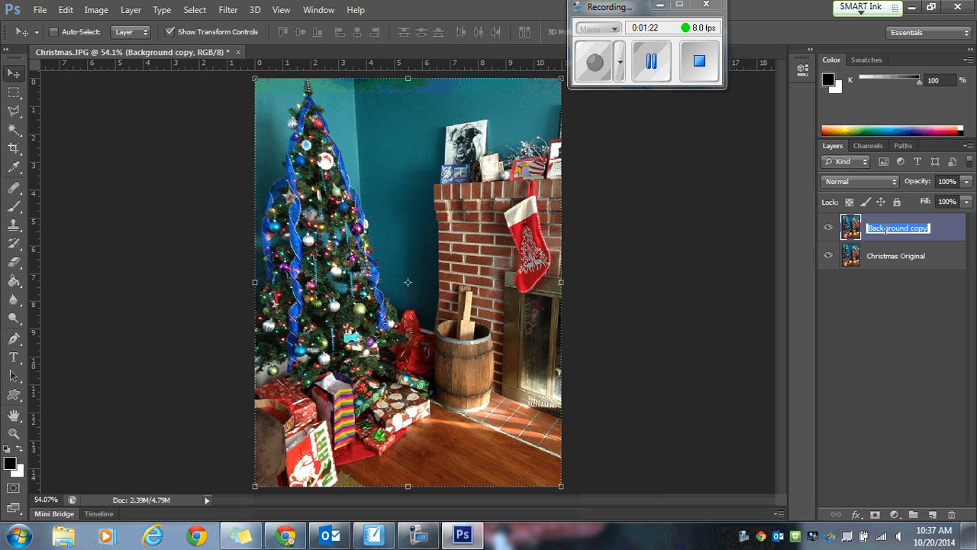
pyautogui.write('C')
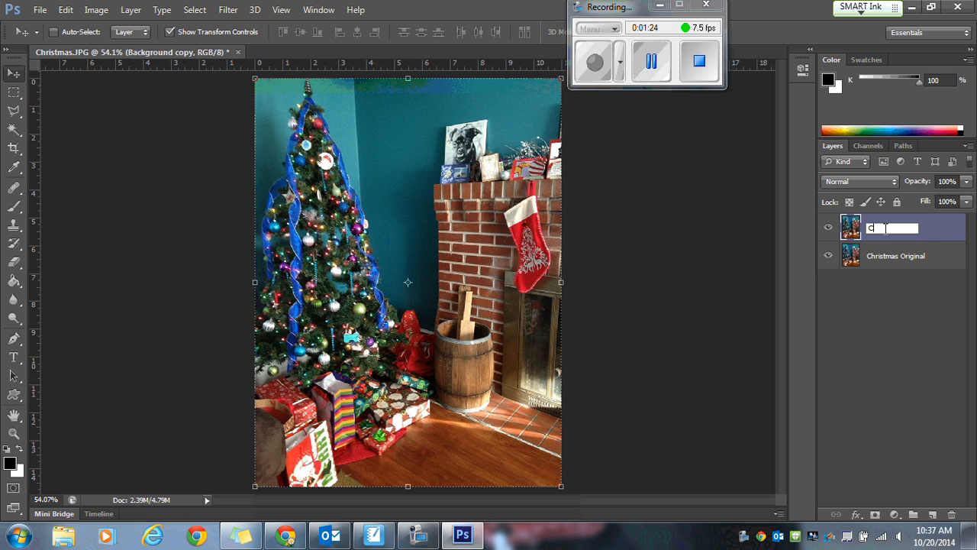
pyautogui.write('hristmas BW')
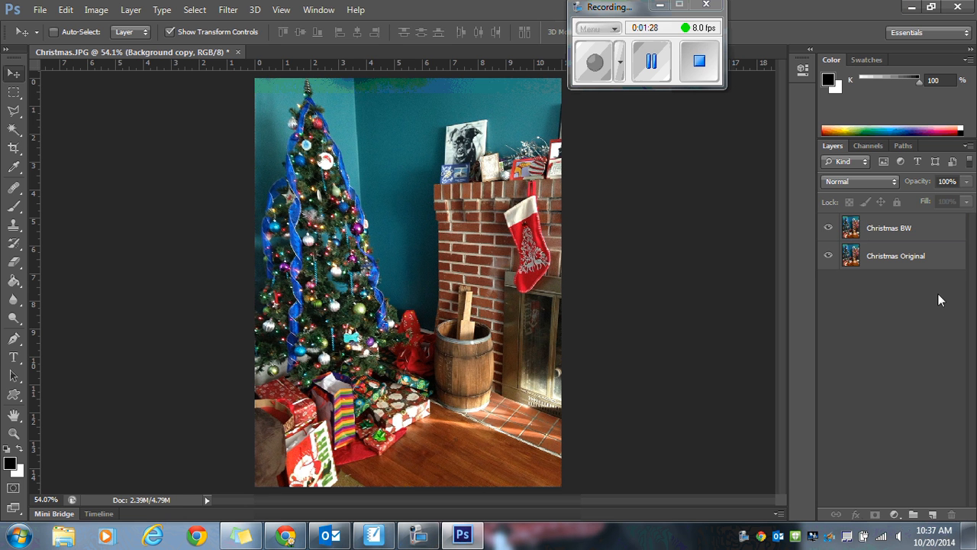
pyautogui.press('Return')
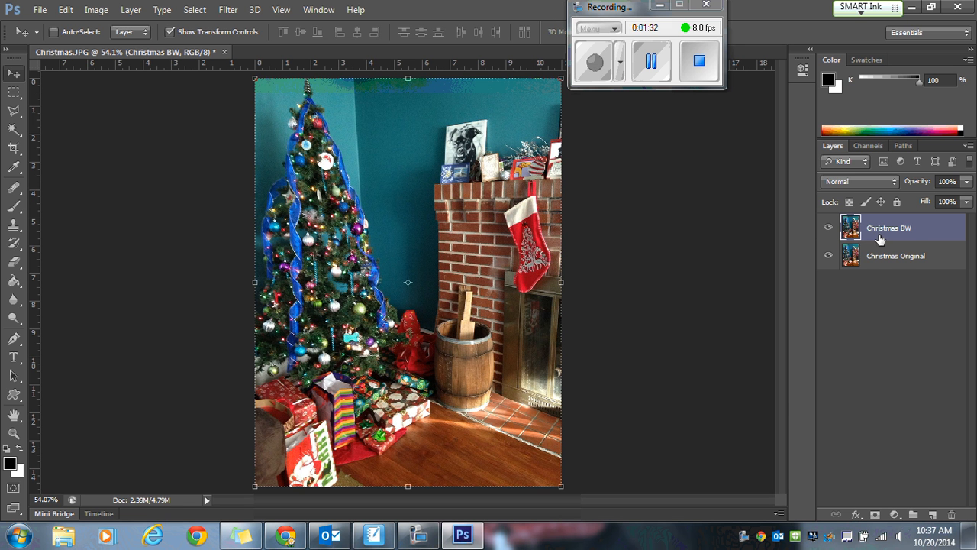
# - Desaturate the Christmas BW layer to turn it black and white
pyautogui.click(97, 10)
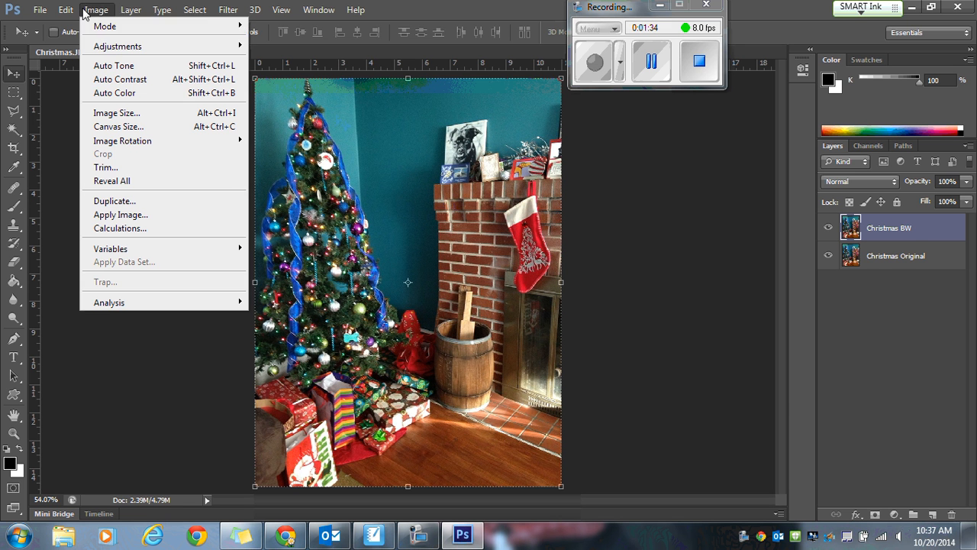
pyautogui.moveTo(118, 47)
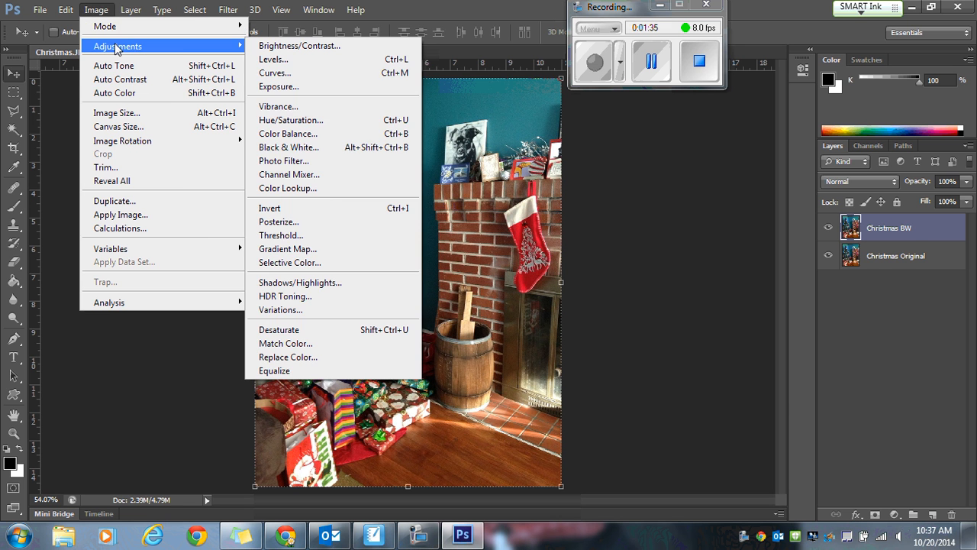
pyautogui.click(325, 333)
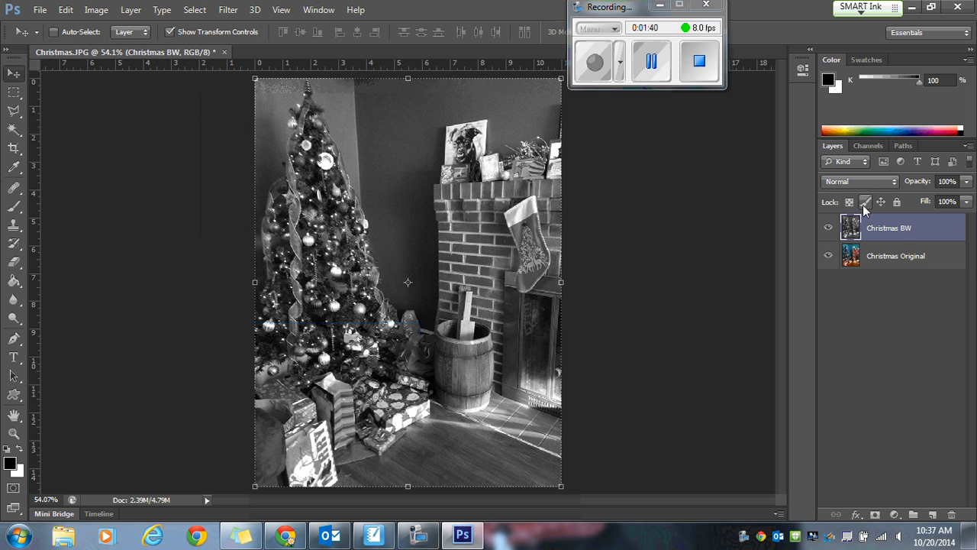
# - Add a layer mask to the Christmas BW layer and make the mask the active editing target
pyautogui.click(875, 516)
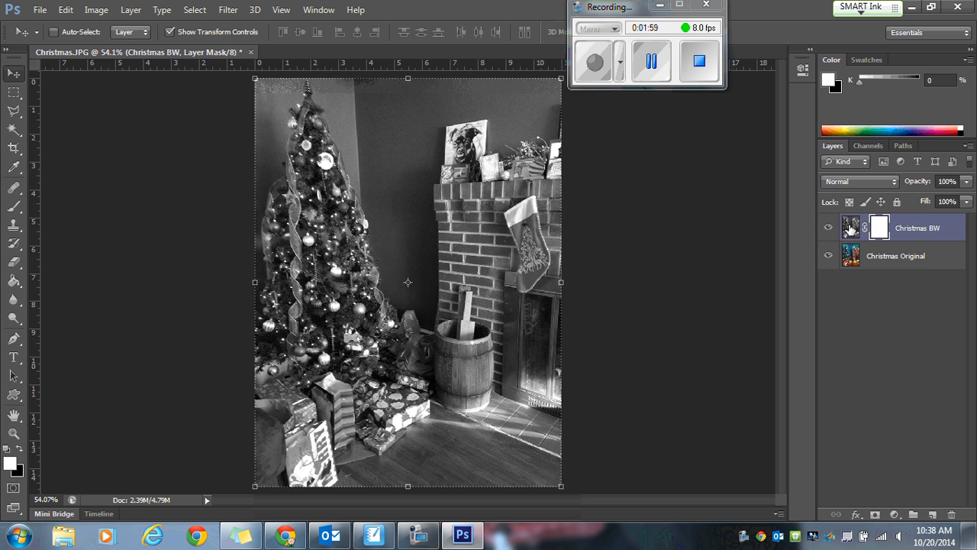
pyautogui.click(850, 228)
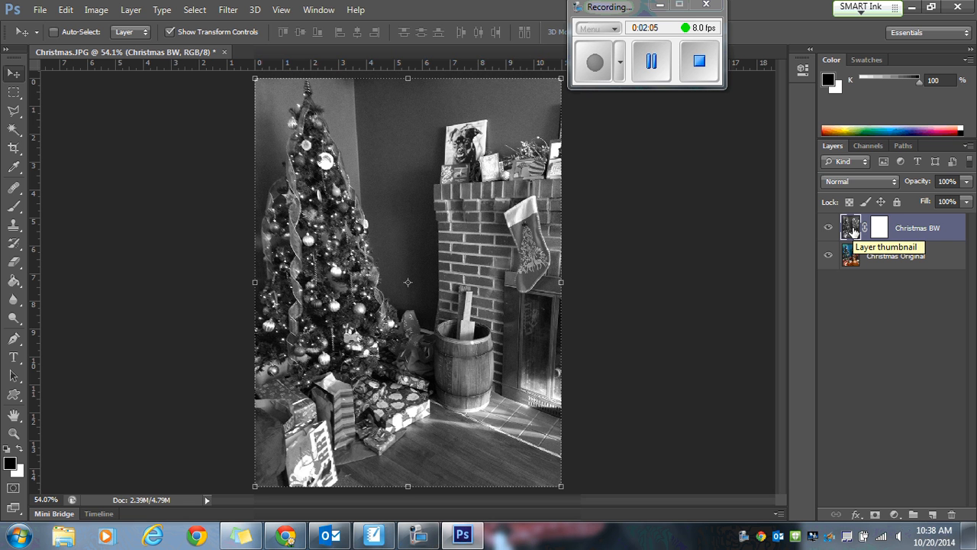
pyautogui.click(880, 228)
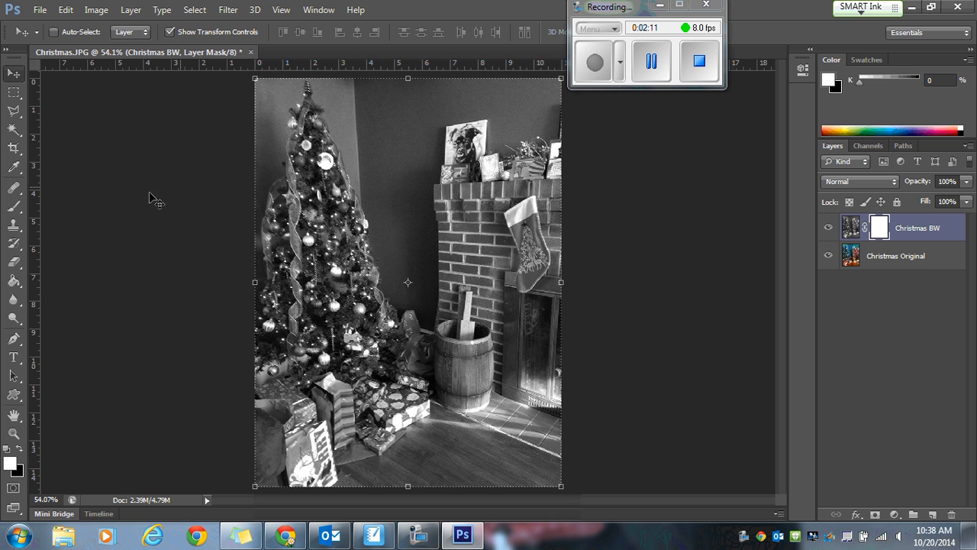
# - Set up the Brush tool with the hard round tip at a size of 77 px
pyautogui.click(14, 206)
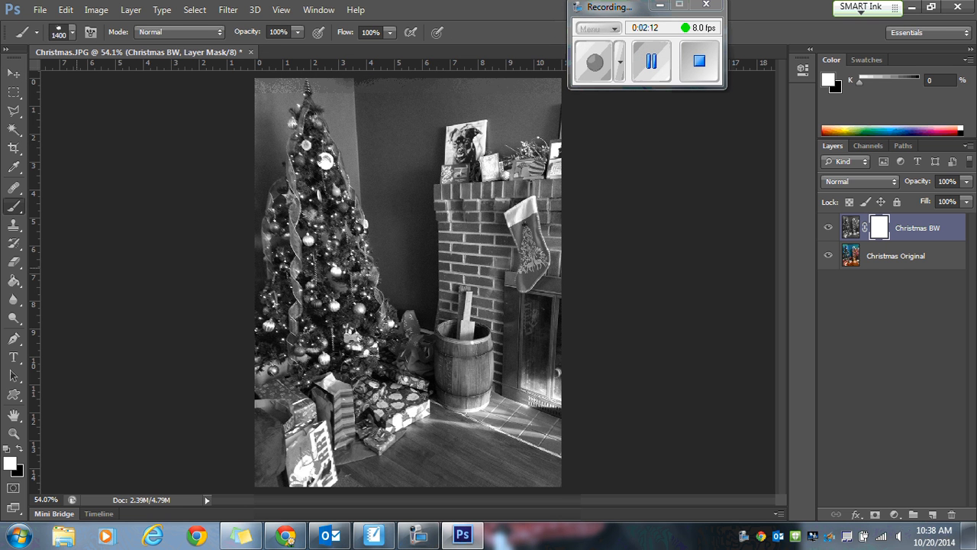
pyautogui.click(67, 32)
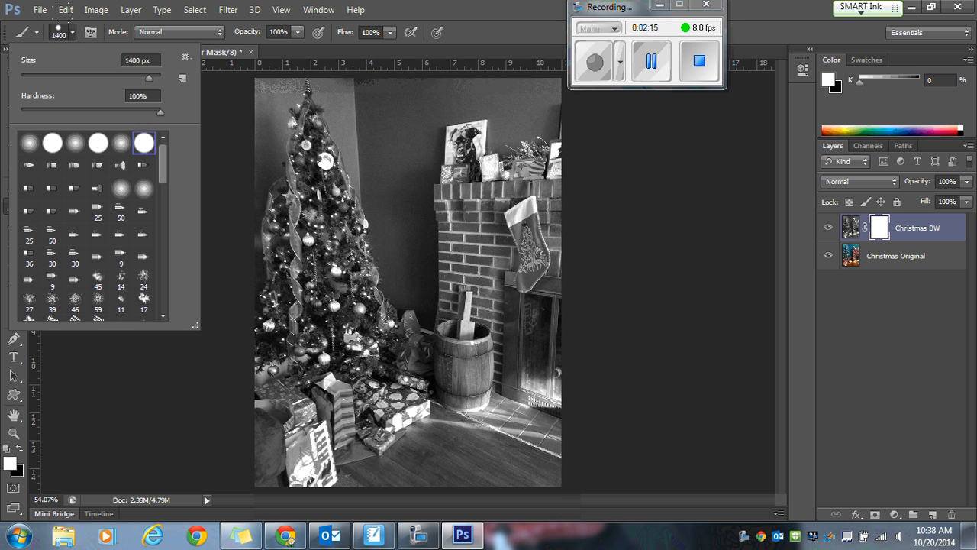
pyautogui.moveTo(74, 73); pyautogui.dragTo(72, 74)
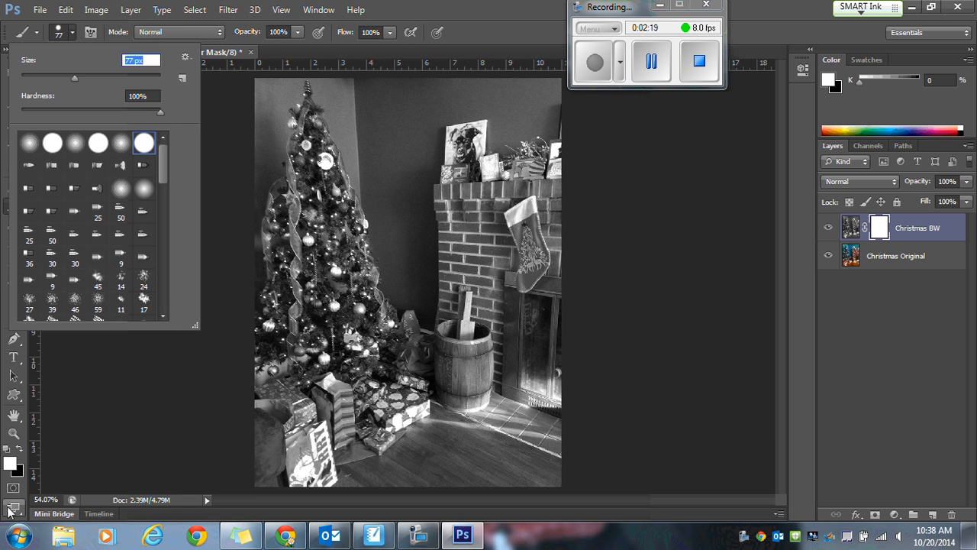
pyautogui.click(332, 281)
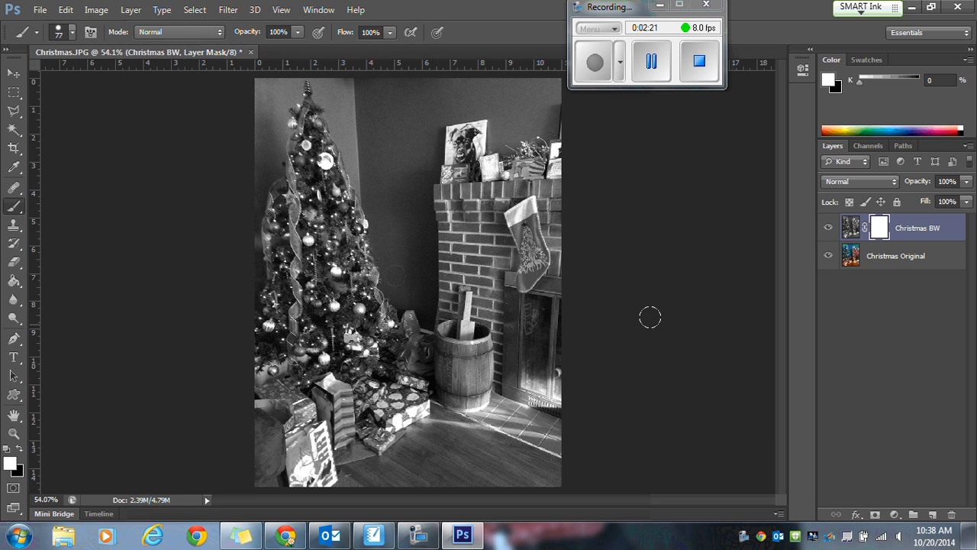
# - Paint black strokes on the Christmas BW mask across the tree, wall and fireplace to reveal the colour layer beneath
pyautogui.click(18, 450)
pyautogui.click(298, 238)
pyautogui.keyDown('shift'); pyautogui.click(579, 181); pyautogui.keyUp('shift')
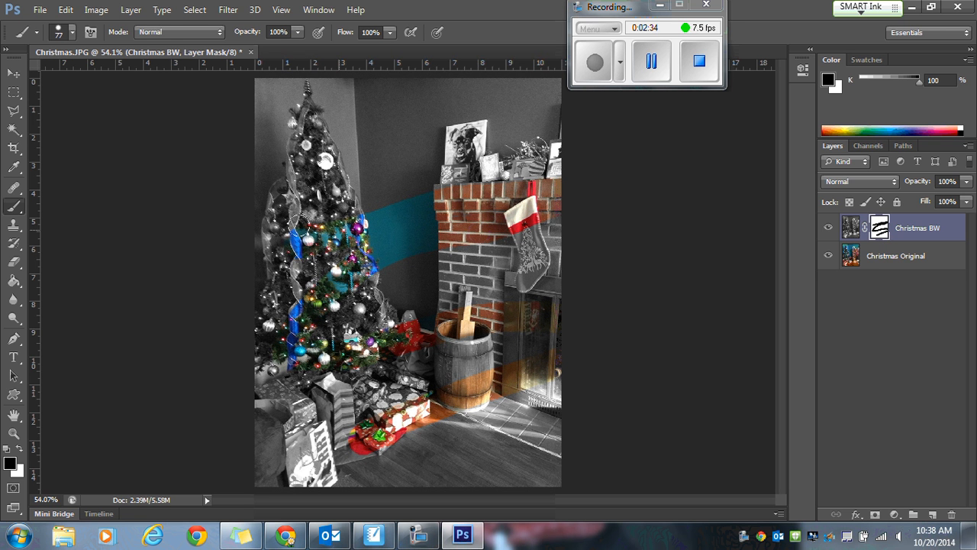
# - Select the whole canvas with a rectangular marquee and fill the Christmas BW mask with black using the Paint Bucket
pyautogui.click(14, 93)
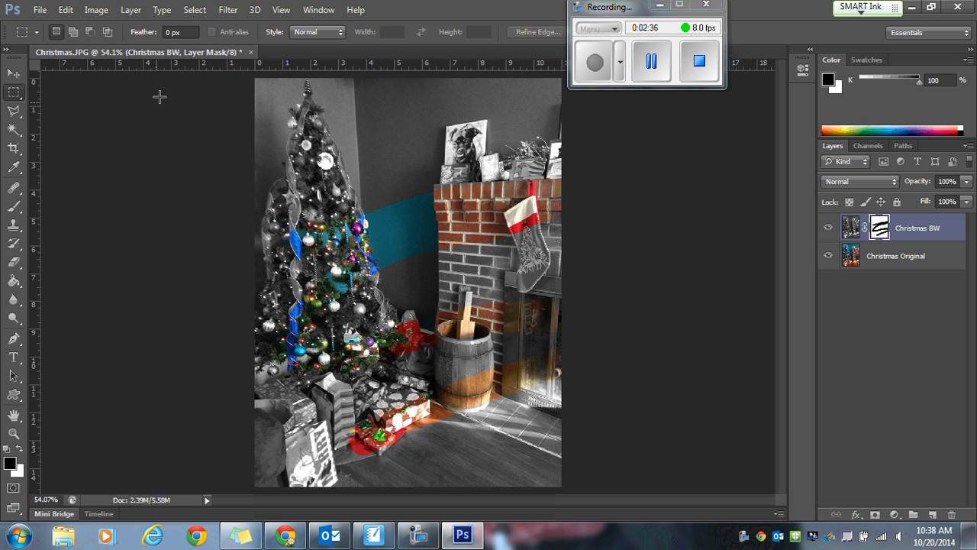
pyautogui.moveTo(400, 124); pyautogui.dragTo(611, 527)
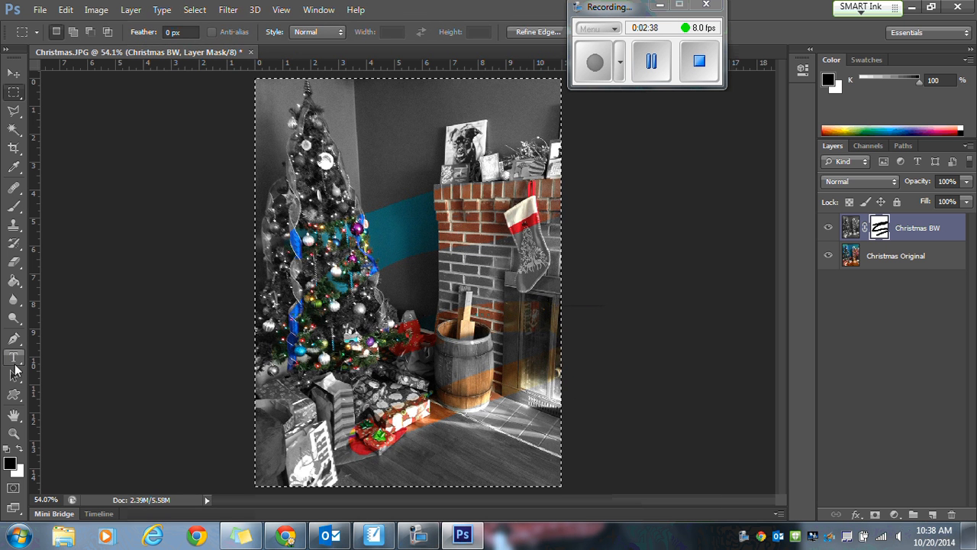
pyautogui.click(14, 281)
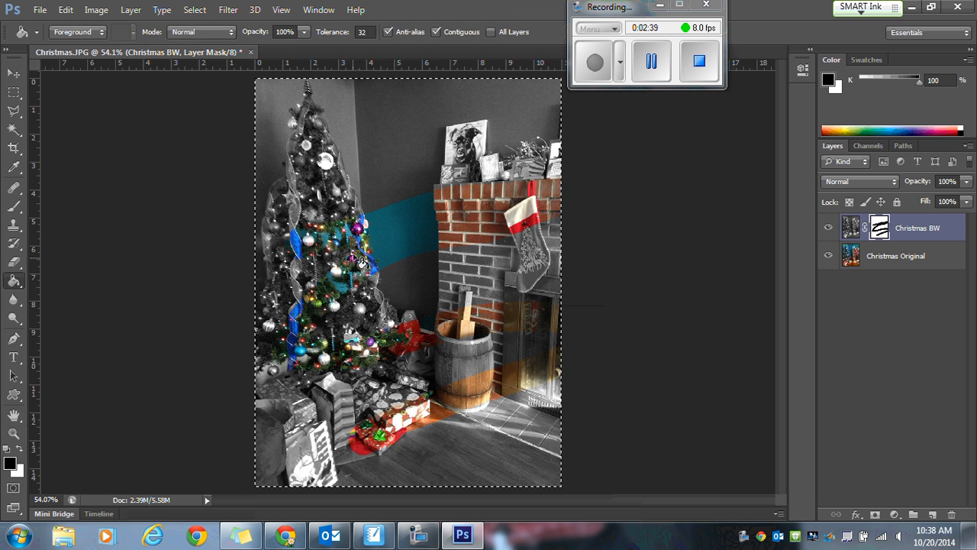
pyautogui.click(430, 290)
pyautogui.click(395, 169)
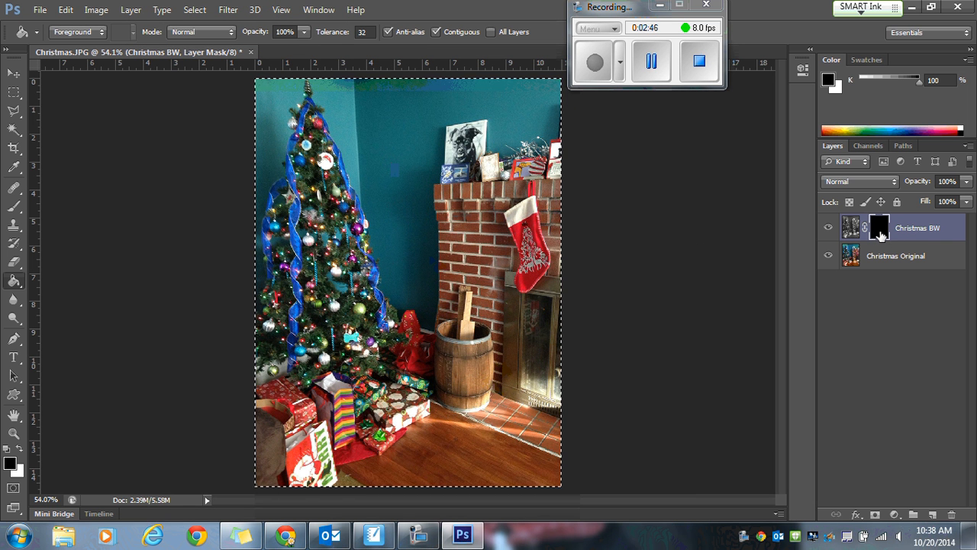
# - Switch the foreground colour to white and fill the entire Christmas BW mask with it
pyautogui.click(20, 449)
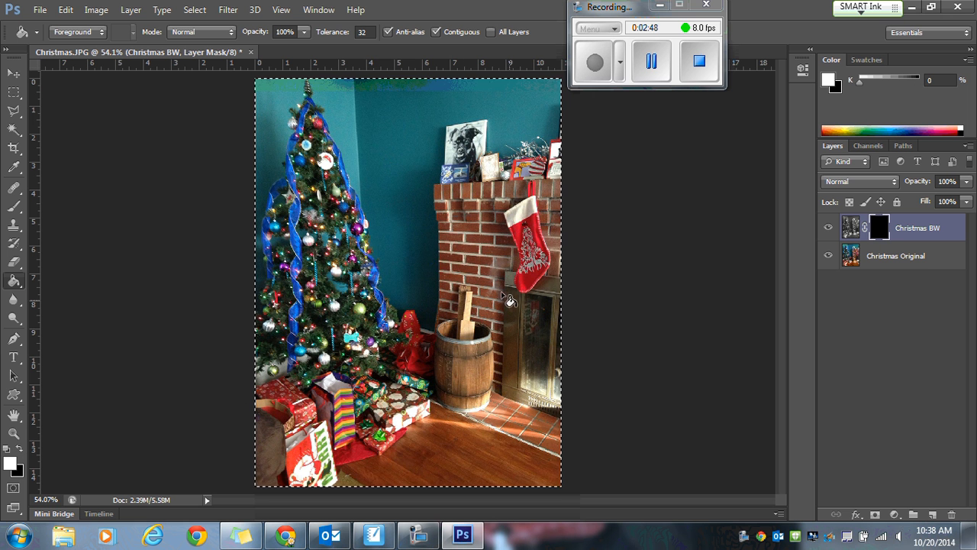
pyautogui.click(438, 262)
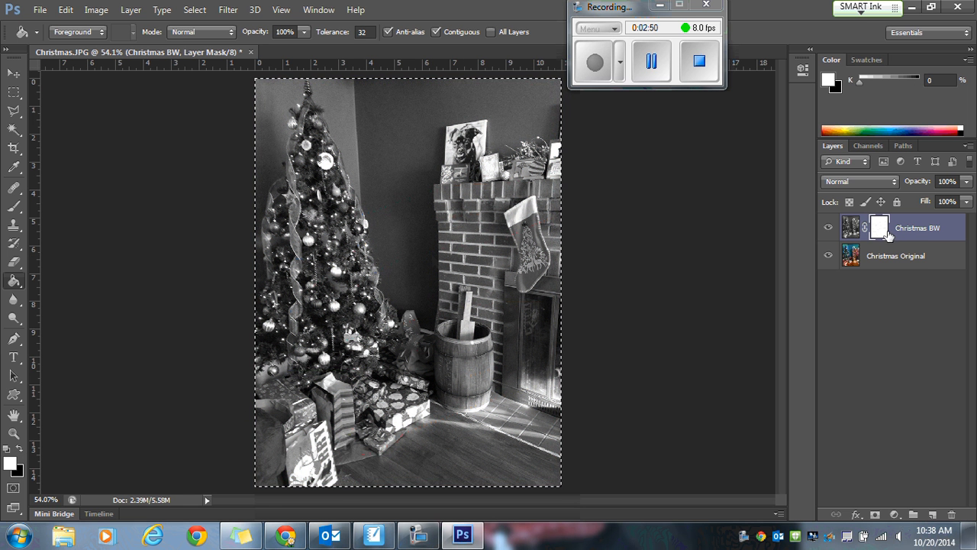
# - Brush black over the tree and the presents on the Christmas BW mask to reveal their original colours
pyautogui.click(14, 205)
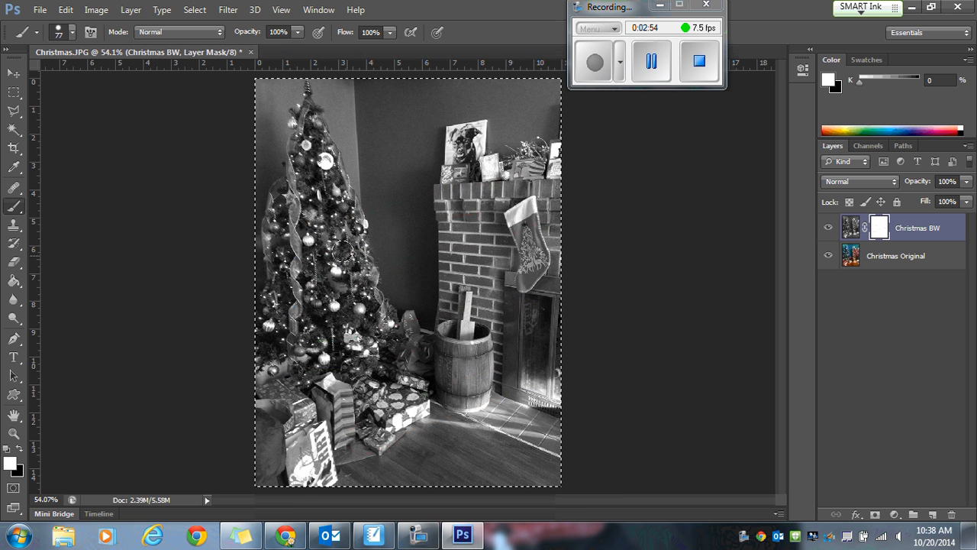
pyautogui.click(19, 451)
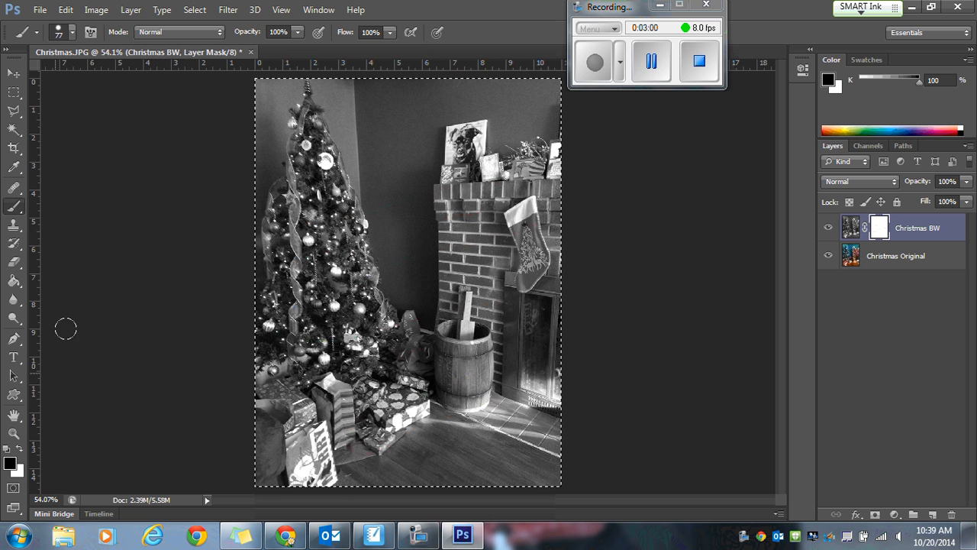
pyautogui.click(309, 285)
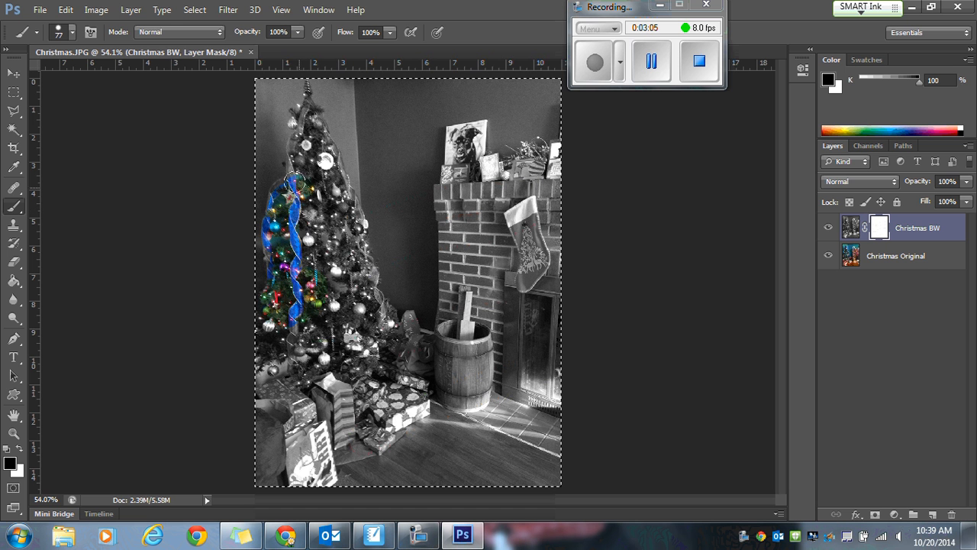
pyautogui.moveTo(301, 145)
pyautogui.mouseDown()
pyautogui.moveTo(313, 175)
pyautogui.moveTo(363, 226)
pyautogui.moveTo(341, 239)
pyautogui.moveTo(338, 217)
pyautogui.moveTo(360, 291)
pyautogui.moveTo(365, 271)
pyautogui.moveTo(354, 257)
pyautogui.moveTo(344, 265)
pyautogui.moveTo(342, 302)
pyautogui.moveTo(401, 331)
pyautogui.moveTo(397, 320)
pyautogui.moveTo(353, 339)
pyautogui.moveTo(346, 364)
pyautogui.moveTo(309, 330)
pyautogui.moveTo(273, 337)
pyautogui.moveTo(264, 354)
pyautogui.moveTo(271, 370)
pyautogui.moveTo(287, 351)
pyautogui.moveTo(311, 385)
pyautogui.moveTo(282, 405)
pyautogui.moveTo(276, 395)
pyautogui.moveTo(288, 380)
pyautogui.moveTo(277, 391)
pyautogui.moveTo(288, 415)
pyautogui.moveTo(264, 425)
pyautogui.moveTo(284, 452)
pyautogui.moveTo(290, 445)
pyautogui.moveTo(302, 486)
pyautogui.moveTo(307, 430)
pyautogui.moveTo(340, 433)
pyautogui.moveTo(321, 385)
pyautogui.moveTo(378, 431)
pyautogui.moveTo(398, 410)
pyautogui.moveTo(402, 381)
pyautogui.moveTo(366, 365)
pyautogui.moveTo(418, 355)
pyautogui.mouseUp()
pyautogui.moveTo(284, 120); pyautogui.dragTo(301, 114)
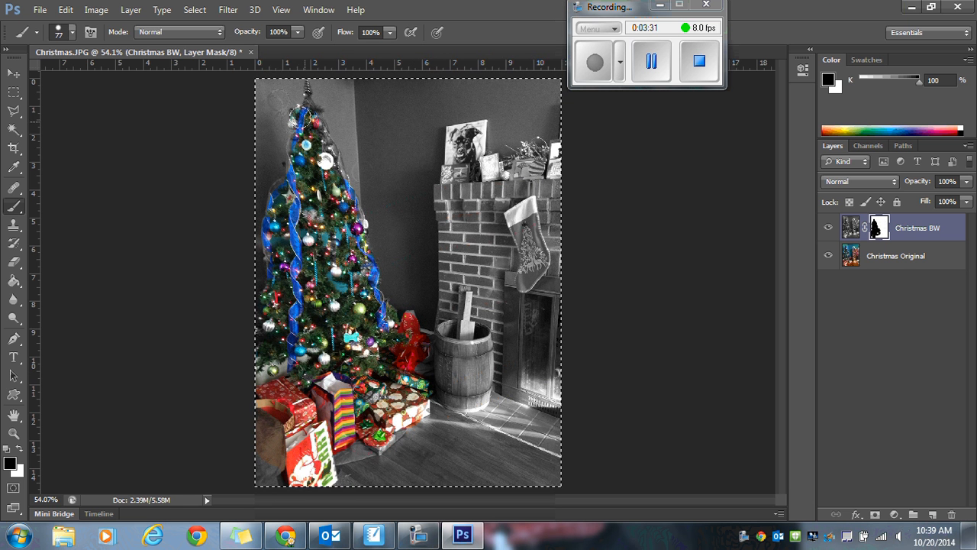
# - Reduce the brush size to 43 px and paint black on the mask over the treetop, the stocking and the barrel
pyautogui.click(74, 32)
pyautogui.click(51, 75)
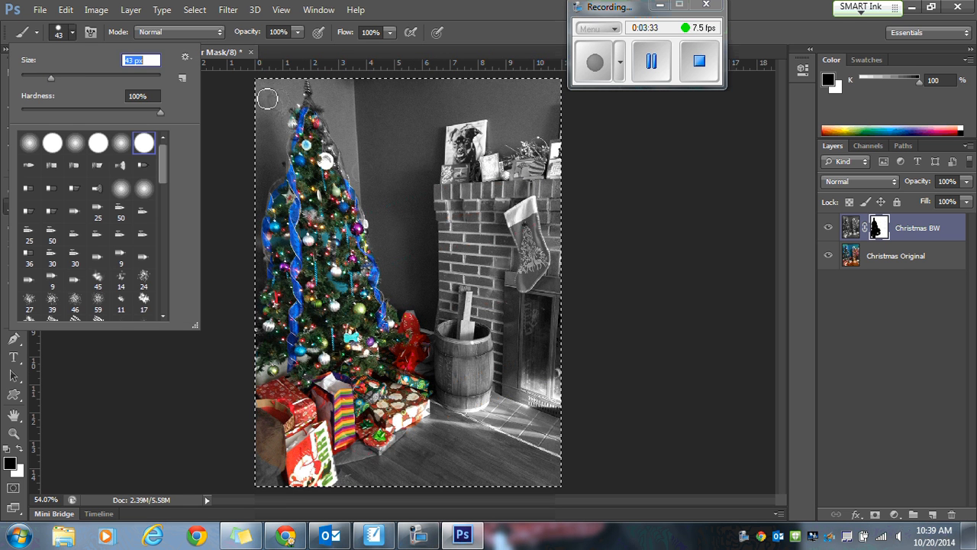
pyautogui.click(309, 110)
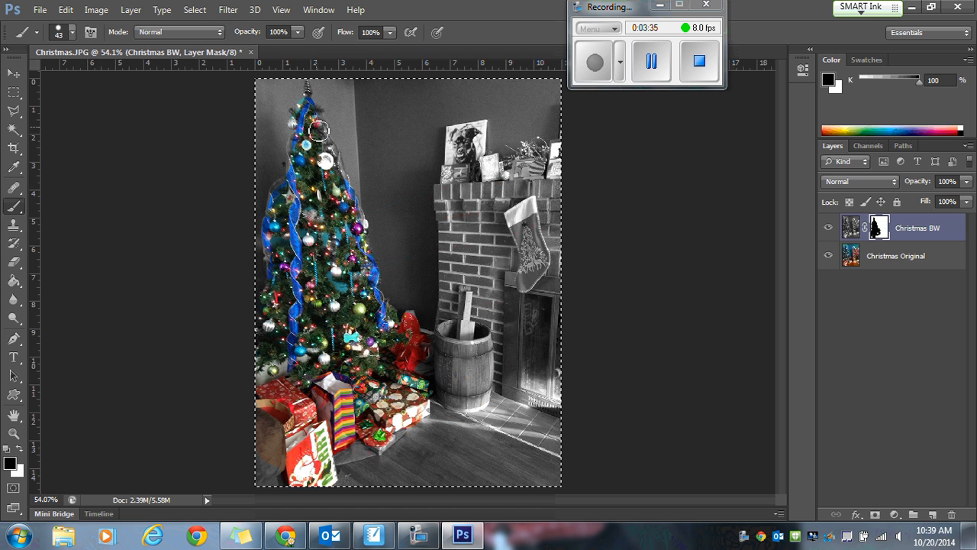
pyautogui.moveTo(526, 232)
pyautogui.mouseDown()
pyautogui.moveTo(522, 222)
pyautogui.moveTo(534, 254)
pyautogui.moveTo(525, 284)
pyautogui.moveTo(537, 268)
pyautogui.moveTo(528, 213)
pyautogui.moveTo(516, 220)
pyautogui.moveTo(531, 243)
pyautogui.mouseUp()
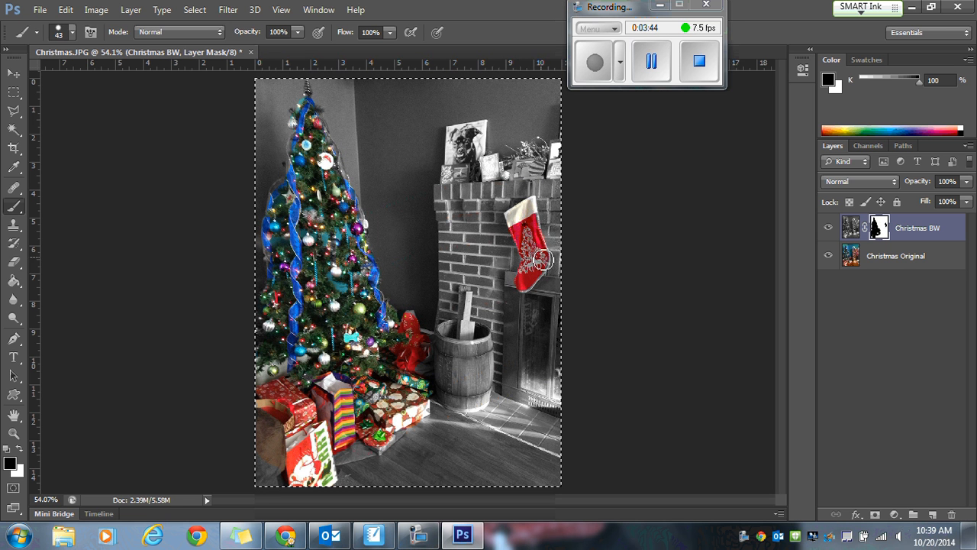
pyautogui.moveTo(498, 309)
pyautogui.mouseDown()
pyautogui.moveTo(470, 353)
pyautogui.moveTo(485, 350)
pyautogui.moveTo(443, 347)
pyautogui.moveTo(444, 395)
pyautogui.moveTo(480, 411)
pyautogui.moveTo(492, 401)
pyautogui.moveTo(483, 355)
pyautogui.moveTo(462, 366)
pyautogui.mouseUp()
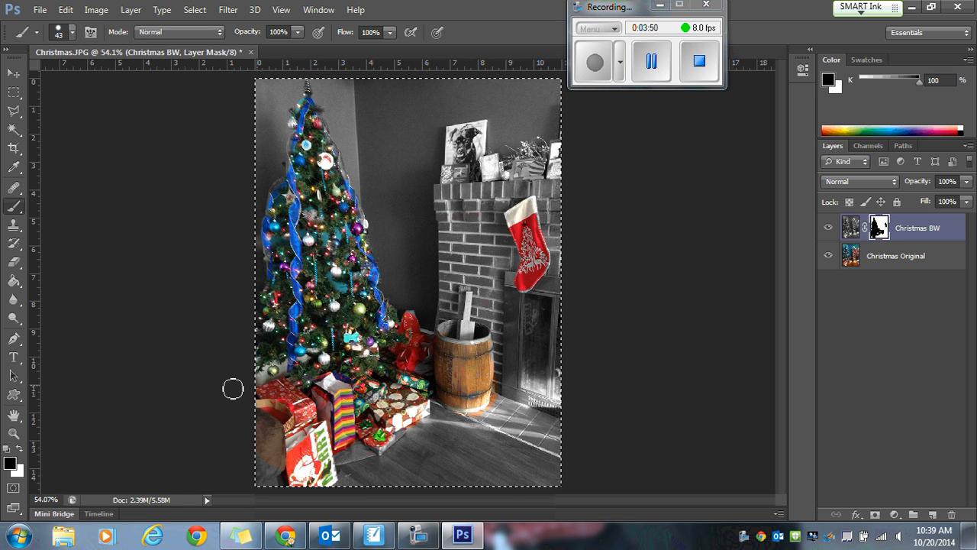
# - Switch the foreground colour to white and paint the barrel and stray ornaments at the tree's edges back to black and white
pyautogui.click(19, 451)
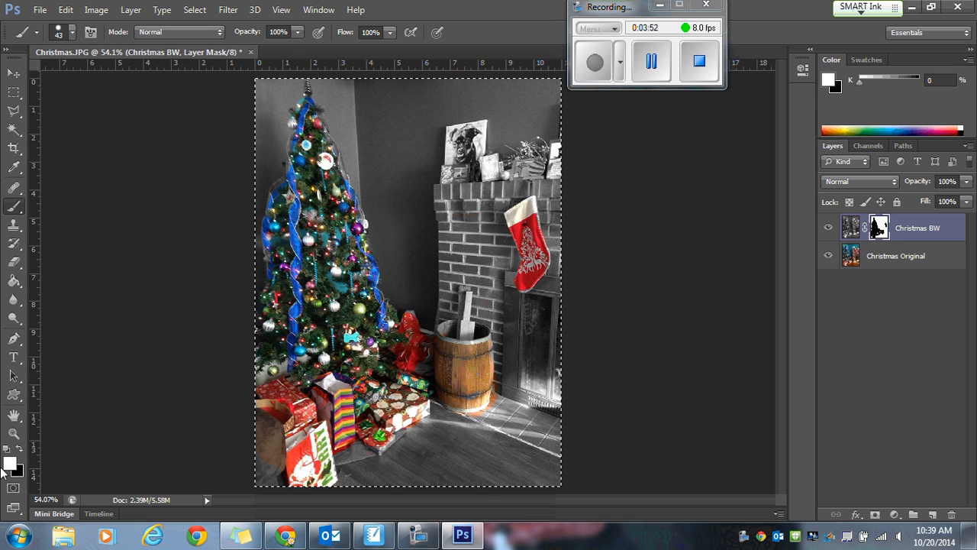
pyautogui.moveTo(448, 395)
pyautogui.mouseDown()
pyautogui.moveTo(493, 397)
pyautogui.moveTo(480, 418)
pyautogui.moveTo(454, 413)
pyautogui.moveTo(441, 390)
pyautogui.mouseUp()
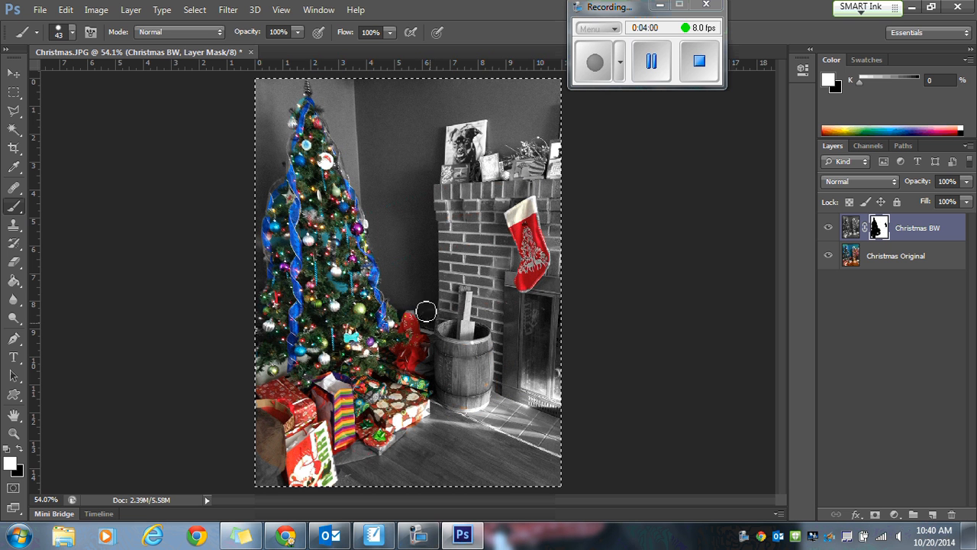
pyautogui.click(273, 372)
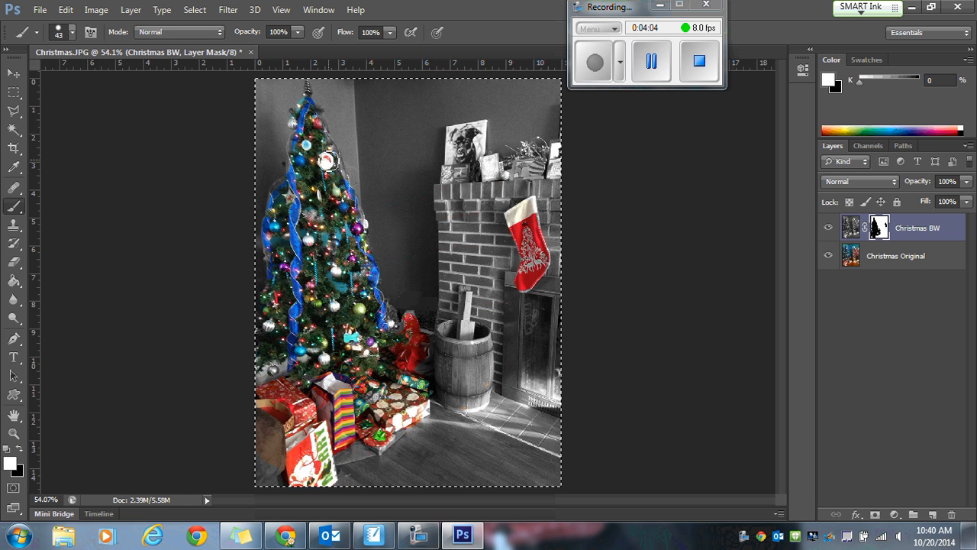
pyautogui.click(358, 228)
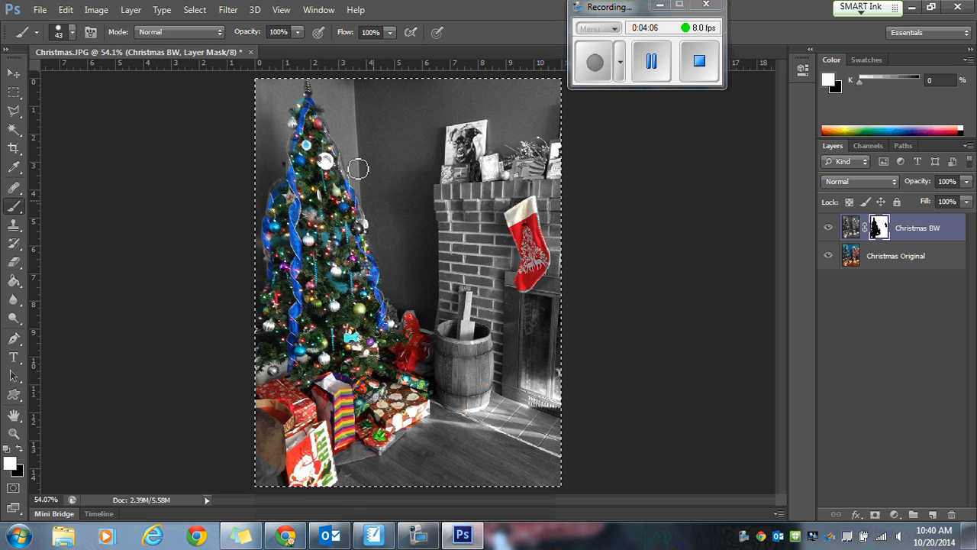